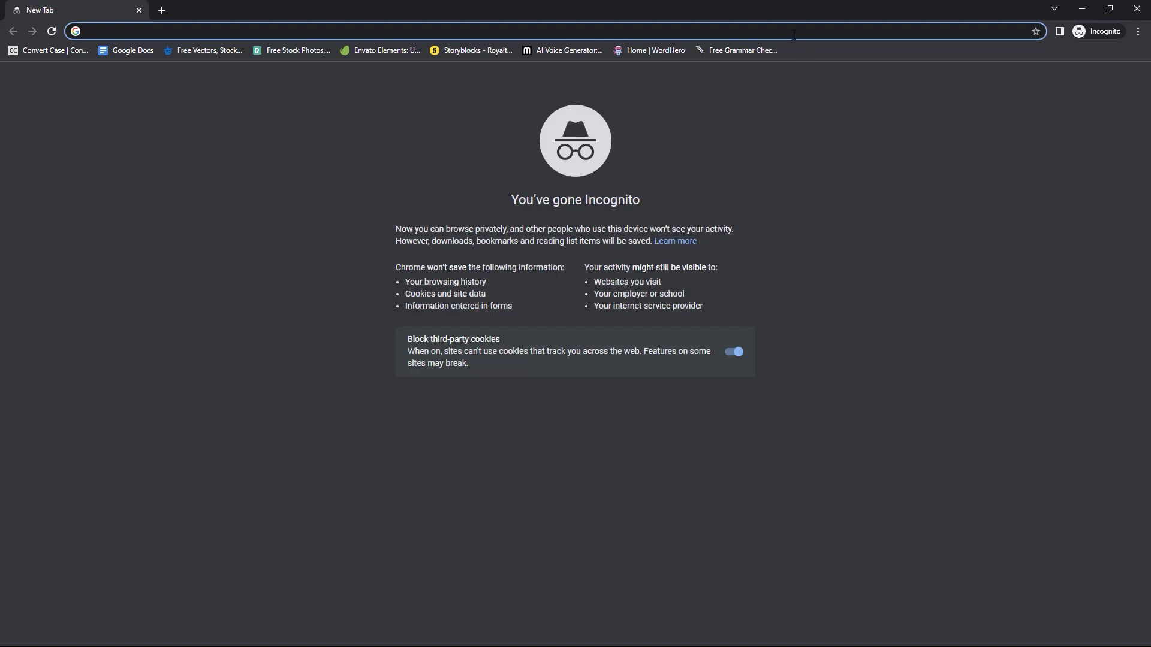
Google 'valorant' and open the official playvalorant.com result.
type("valorant")
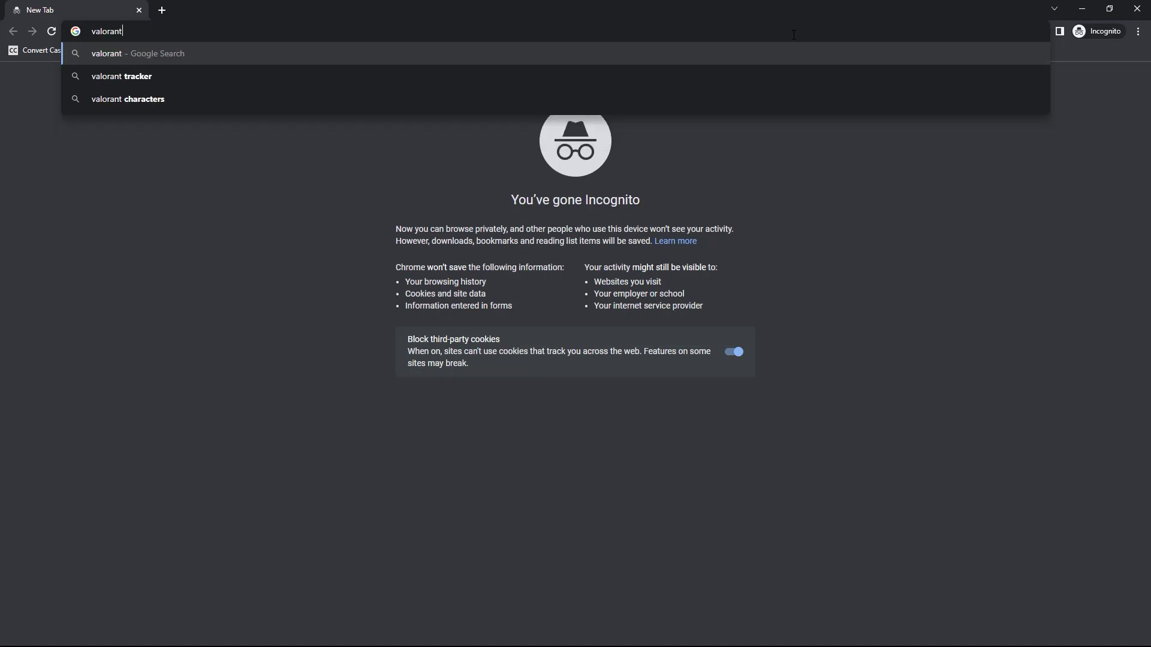
key("Return")
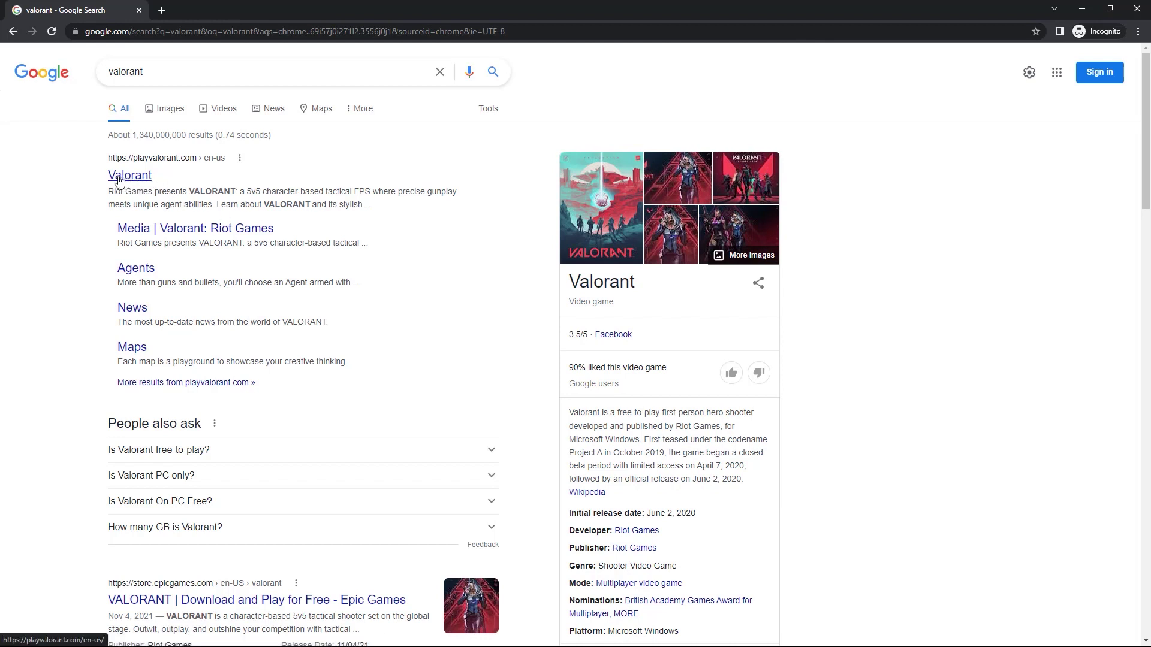
left_click(135, 182)
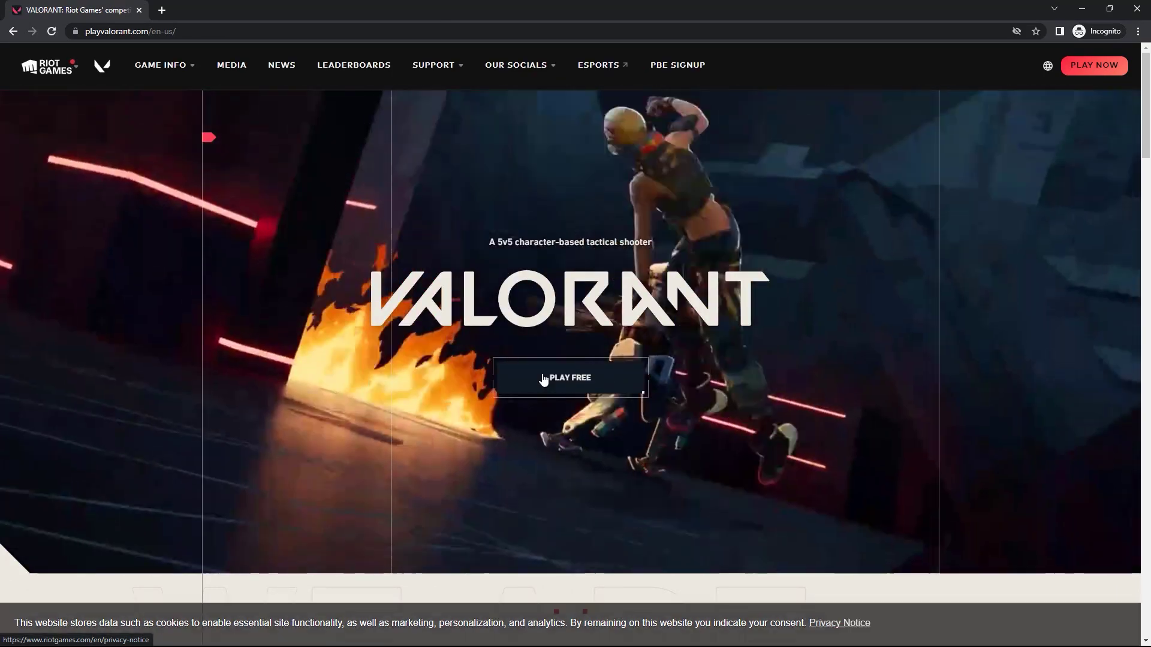
From PLAY FREE, choose to make a new Riot account and start creating it.
left_click(545, 377)
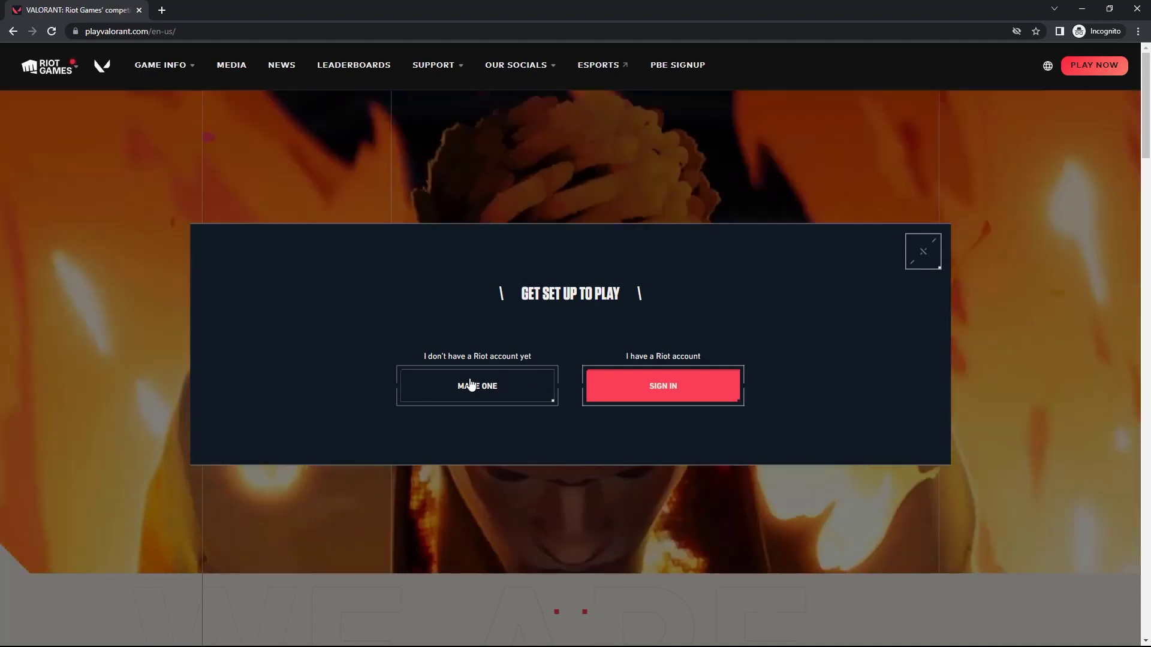
left_click(474, 385)
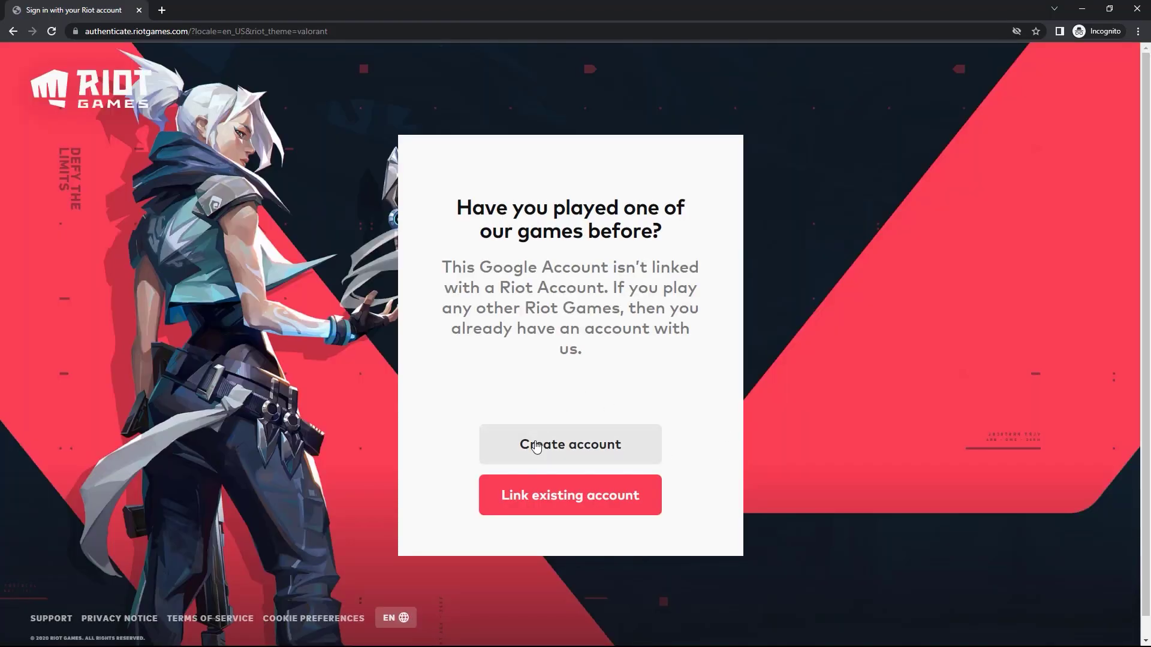
left_click(566, 445)
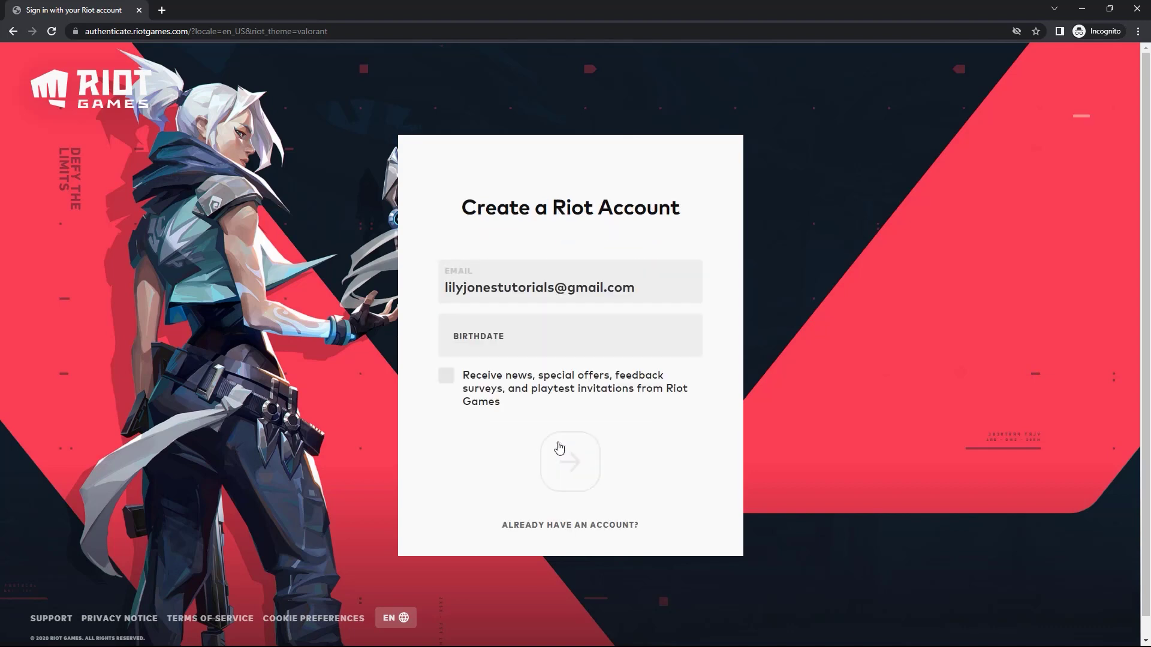
Enter the account birthdate in Month/Day/Year and submit it to reach the download page.
left_click(548, 342)
type("04 ")
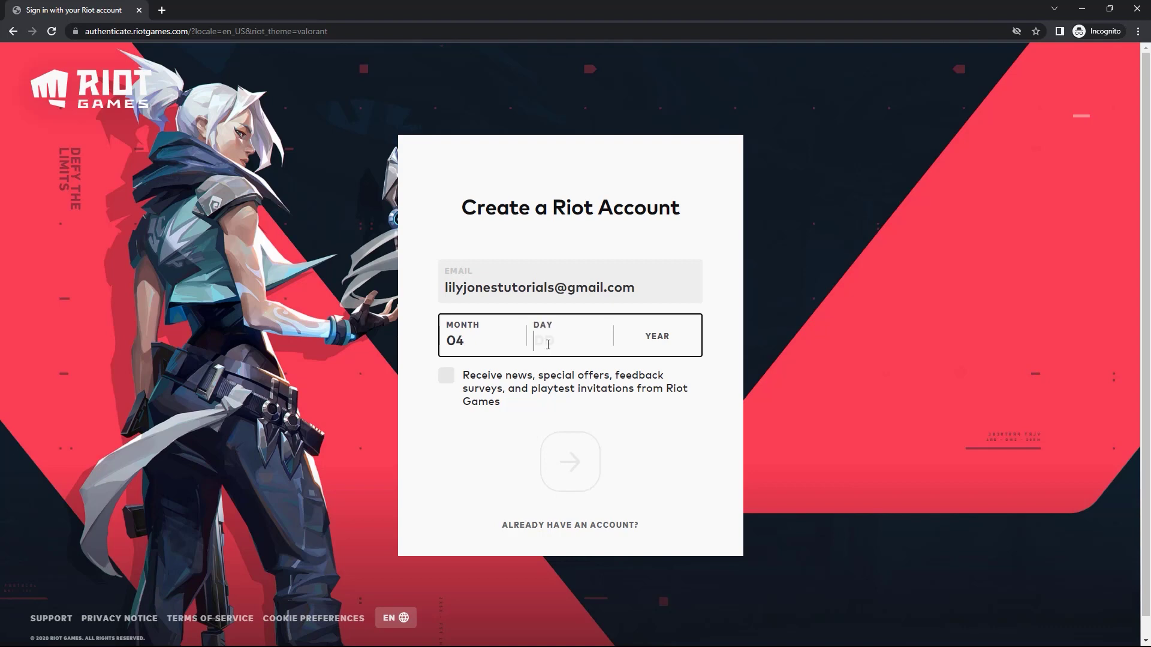
type("20 ")
type("1995")
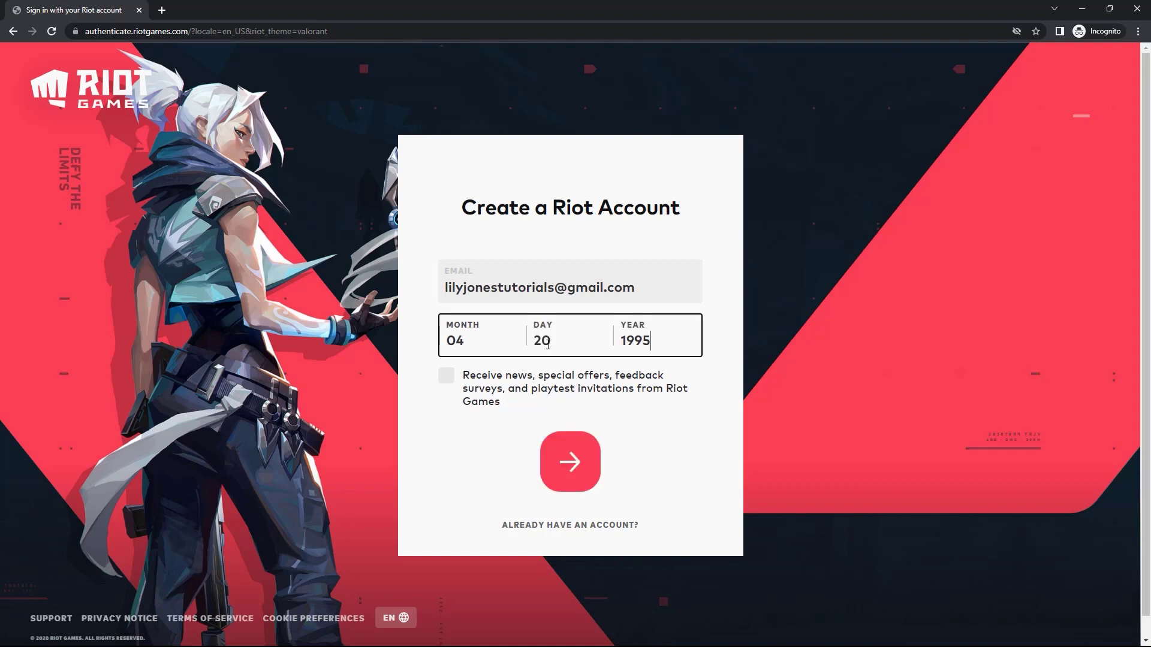
left_click(568, 462)
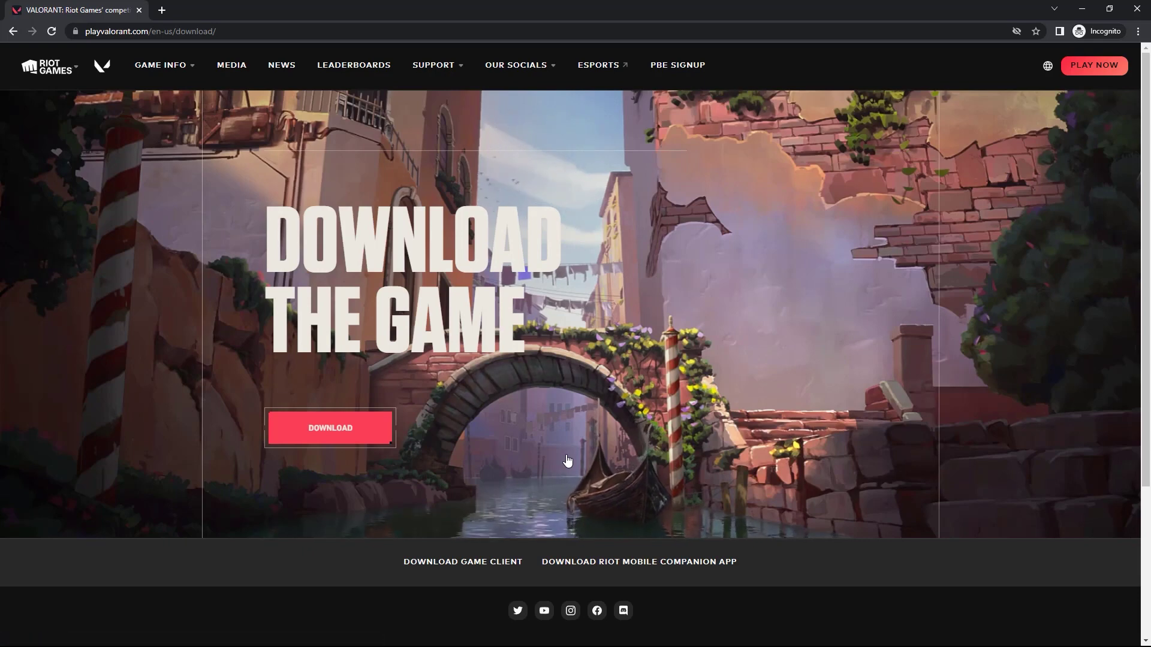
Download and run Install VALORANT.exe, keep C:\Riot Games as the path, and start installing.
left_click(312, 440)
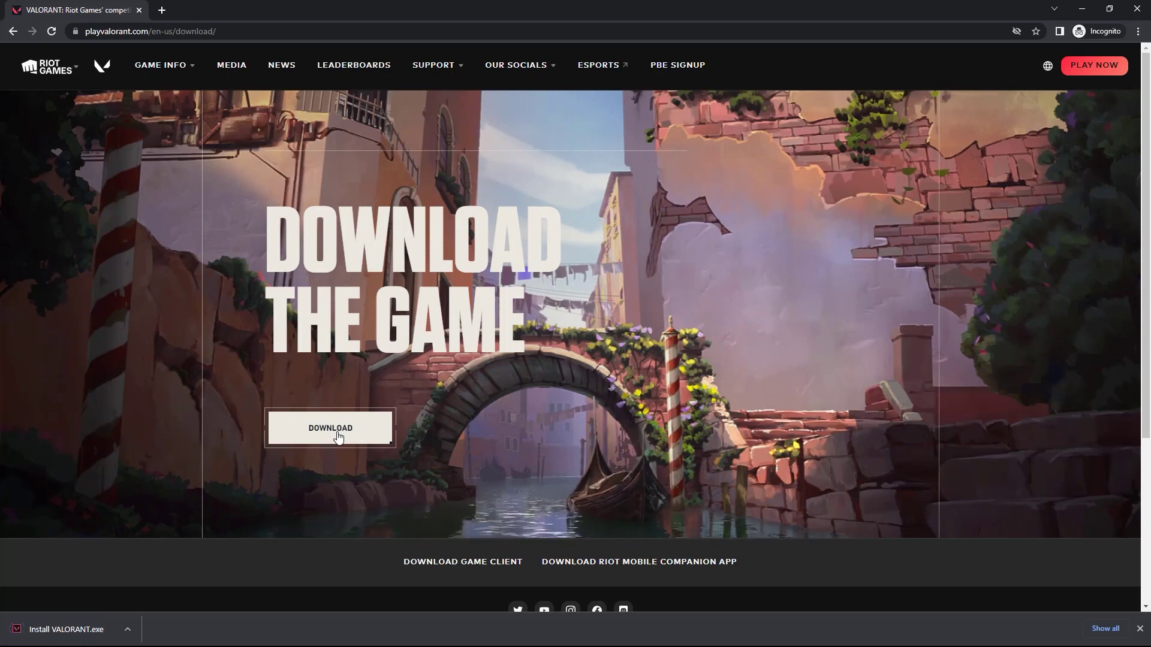
left_click(63, 640)
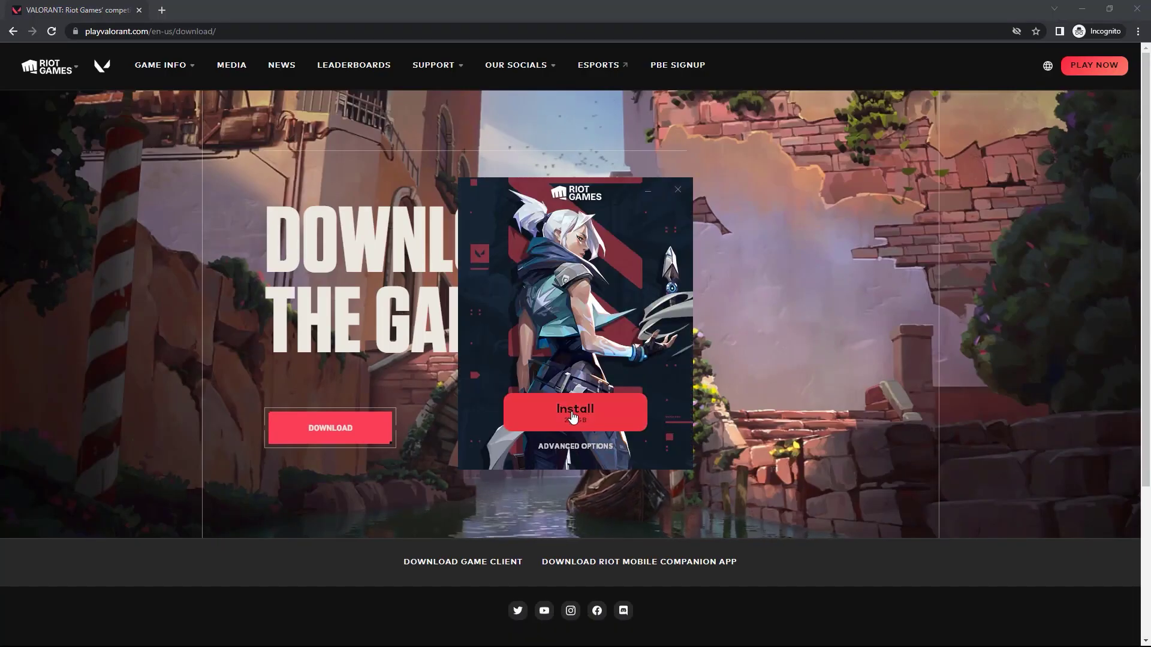
left_click(575, 446)
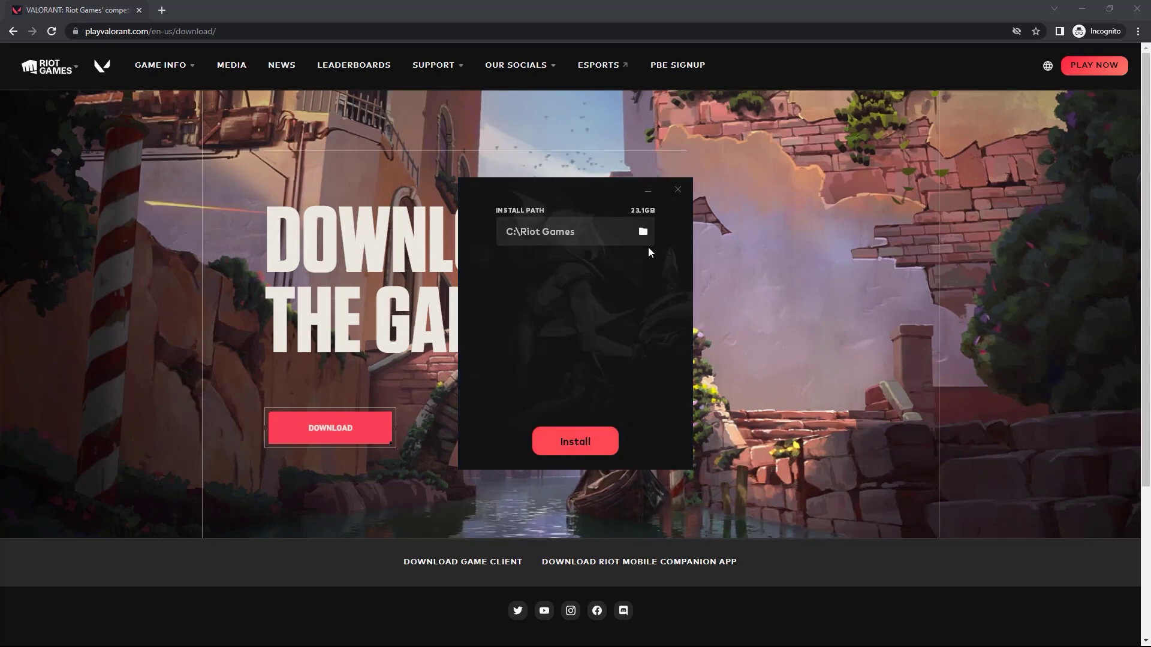
left_click(643, 230)
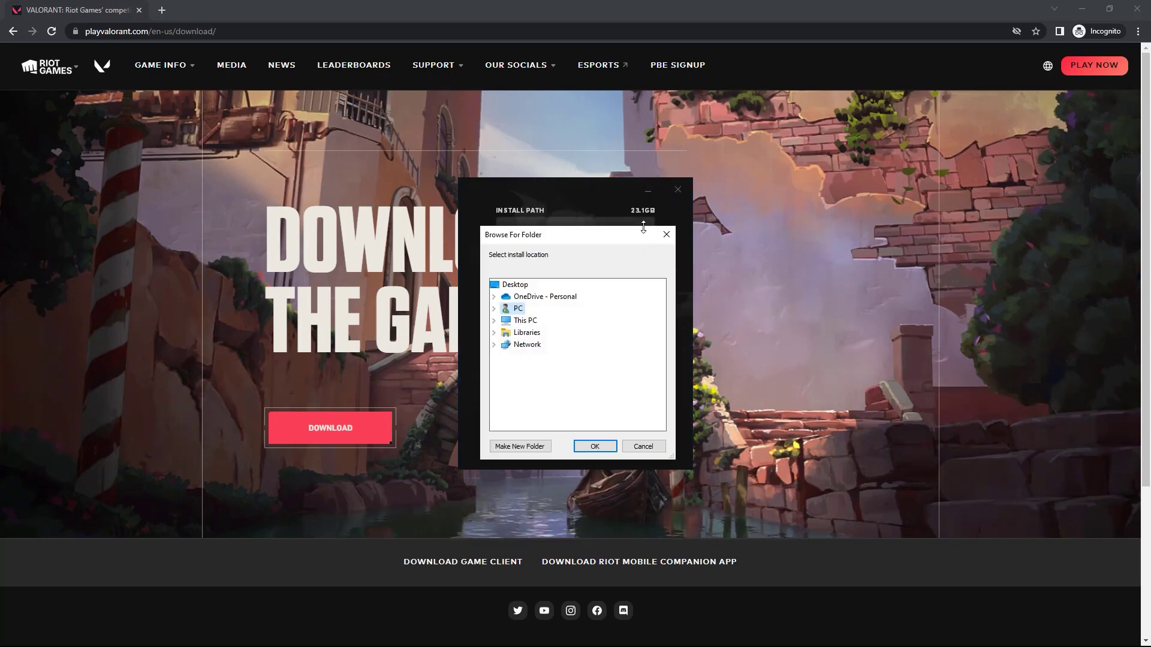
left_click(657, 447)
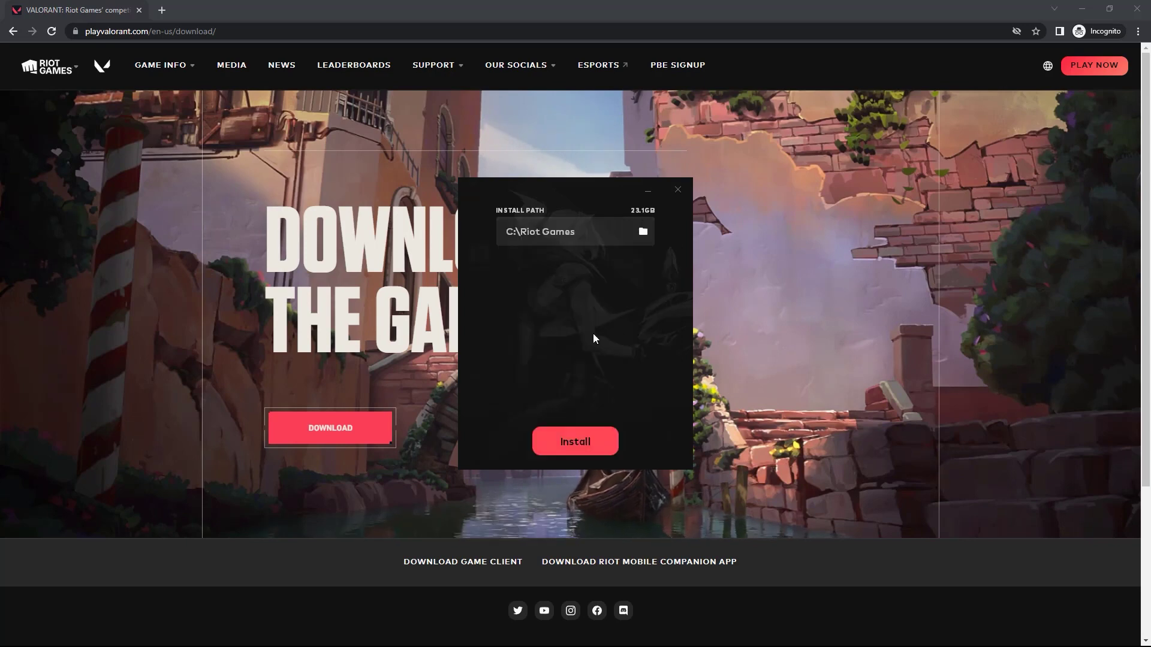
left_click(571, 440)
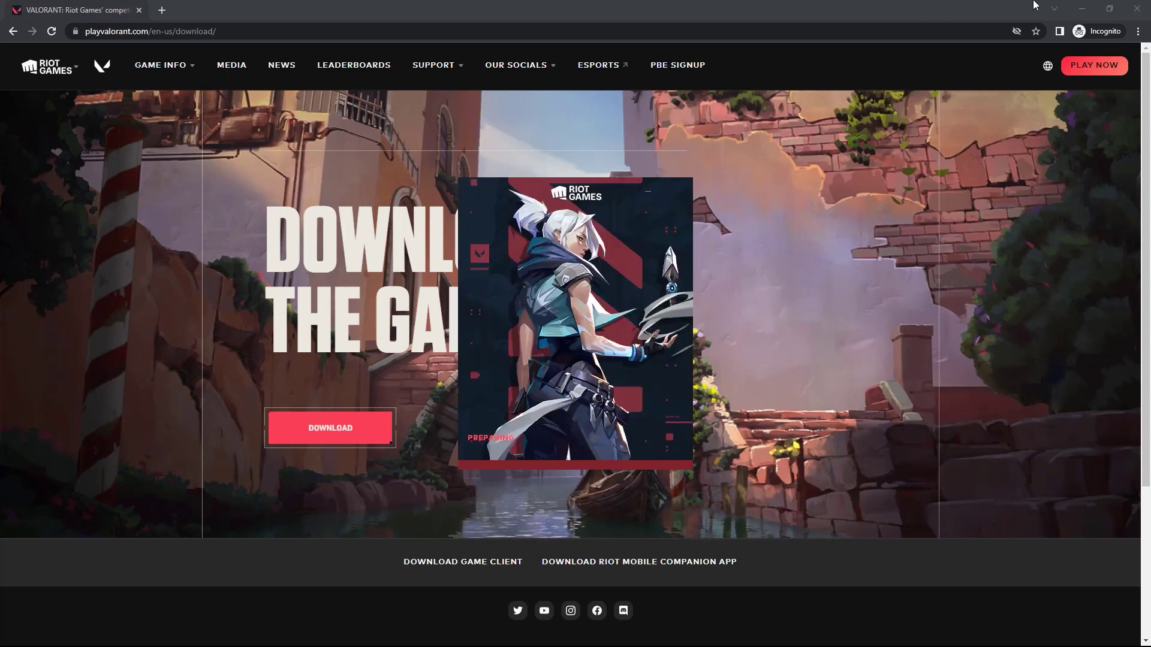
left_click(1082, 9)
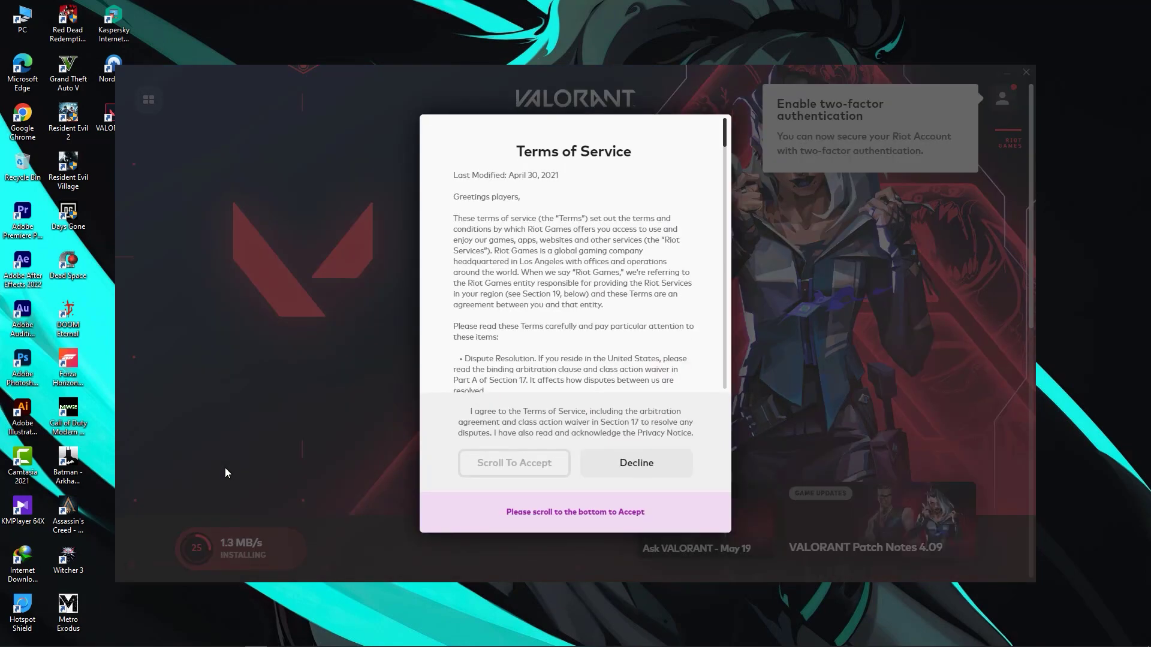
Scroll the Terms of Service to the bottom and accept them.
left_click_drag(725, 138, 720, 390)
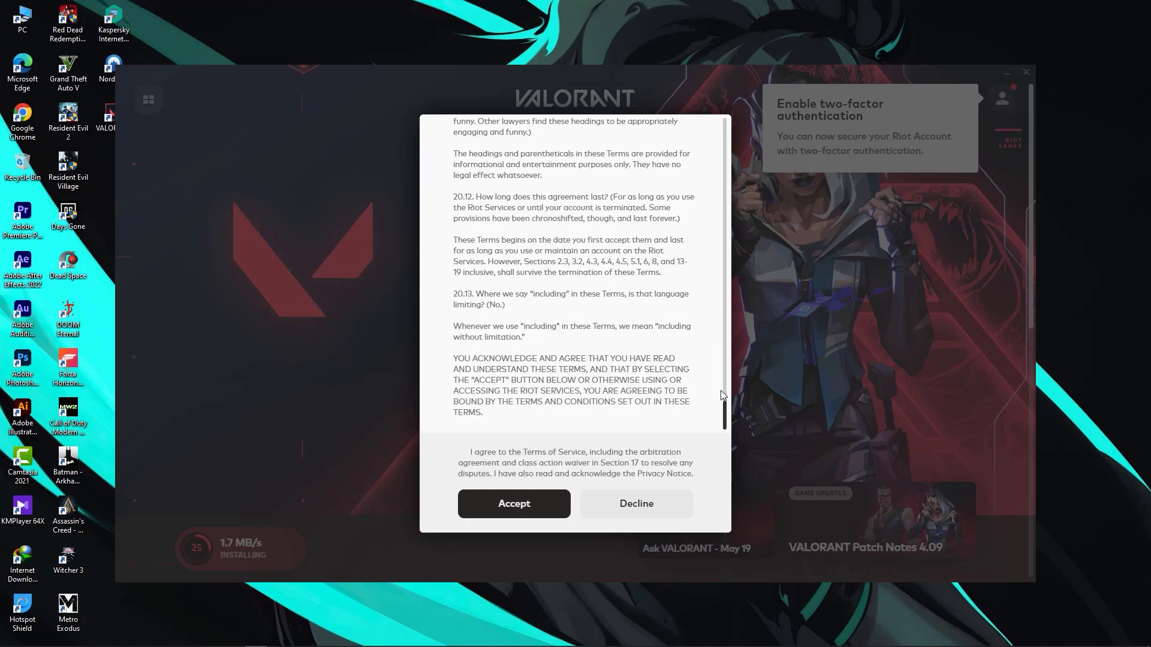
left_click(511, 505)
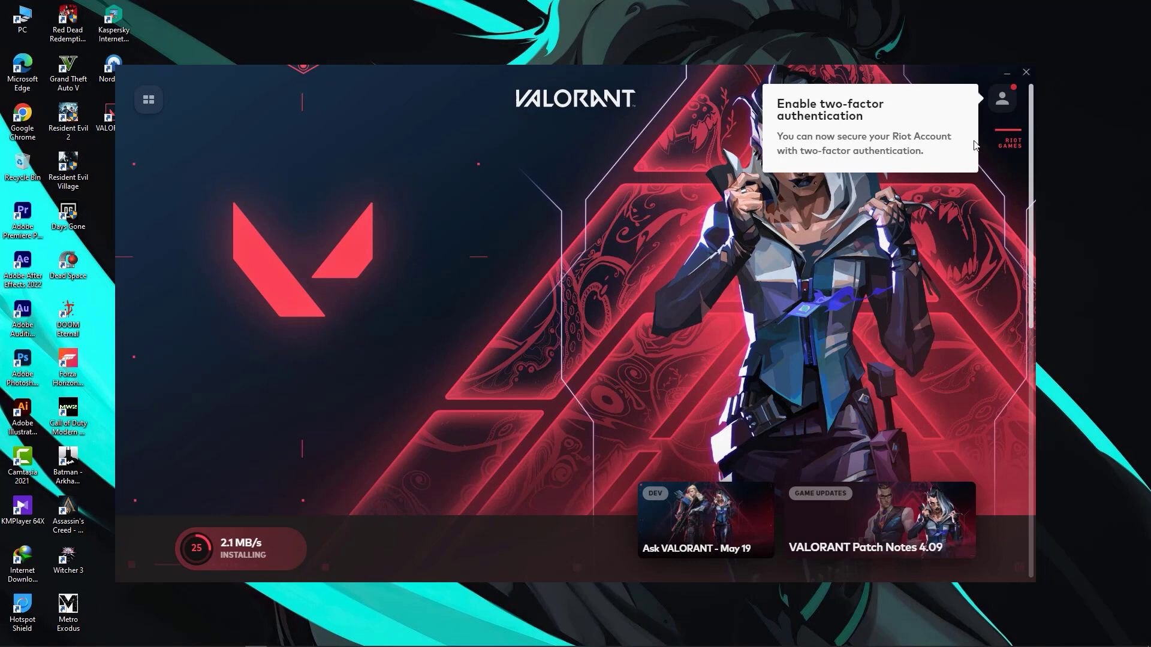
Close the two-factor notice and account menu, then minimize the Riot Client to the desktop.
left_click(1001, 100)
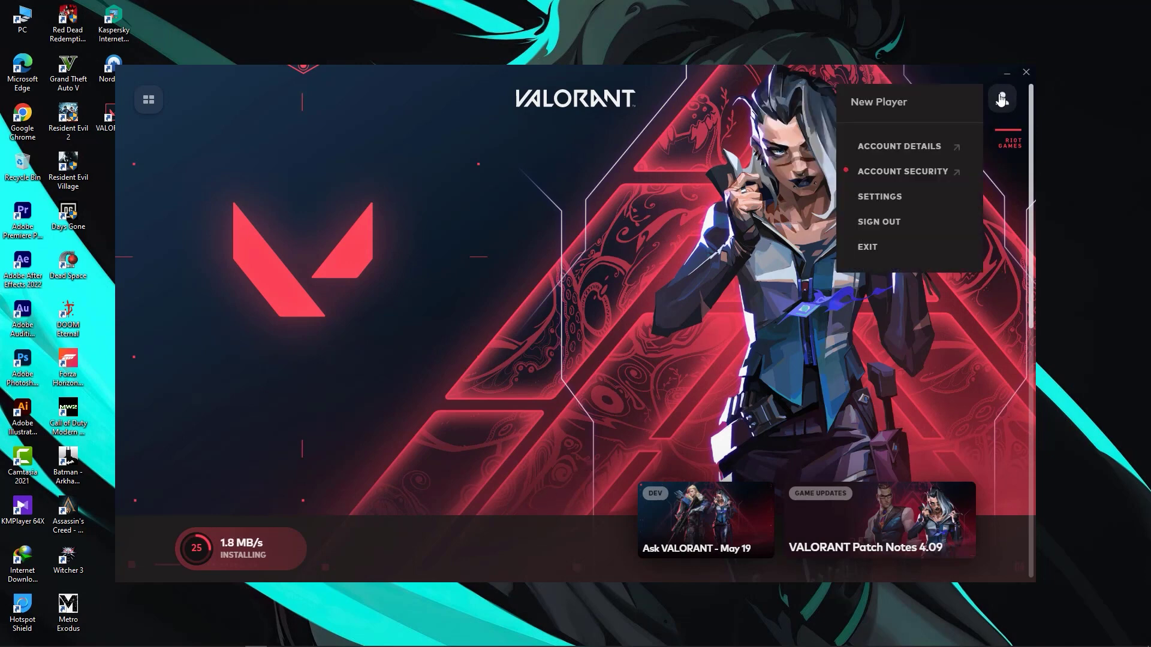
left_click(1002, 100)
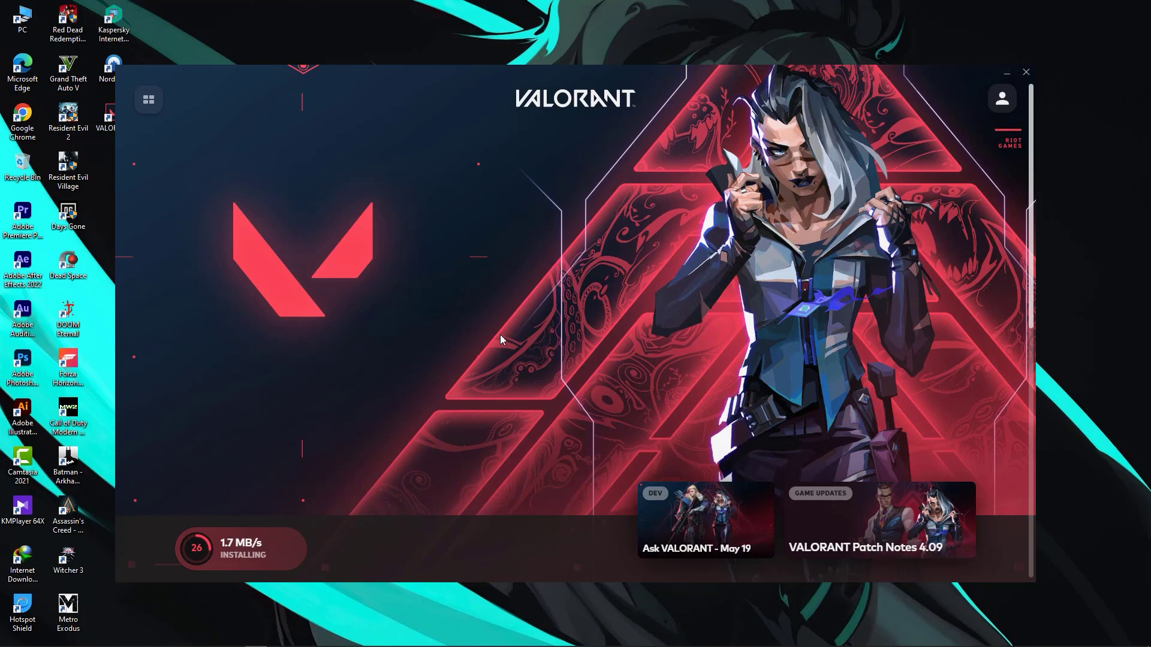
mouse_move(212, 555)
left_click(1006, 72)
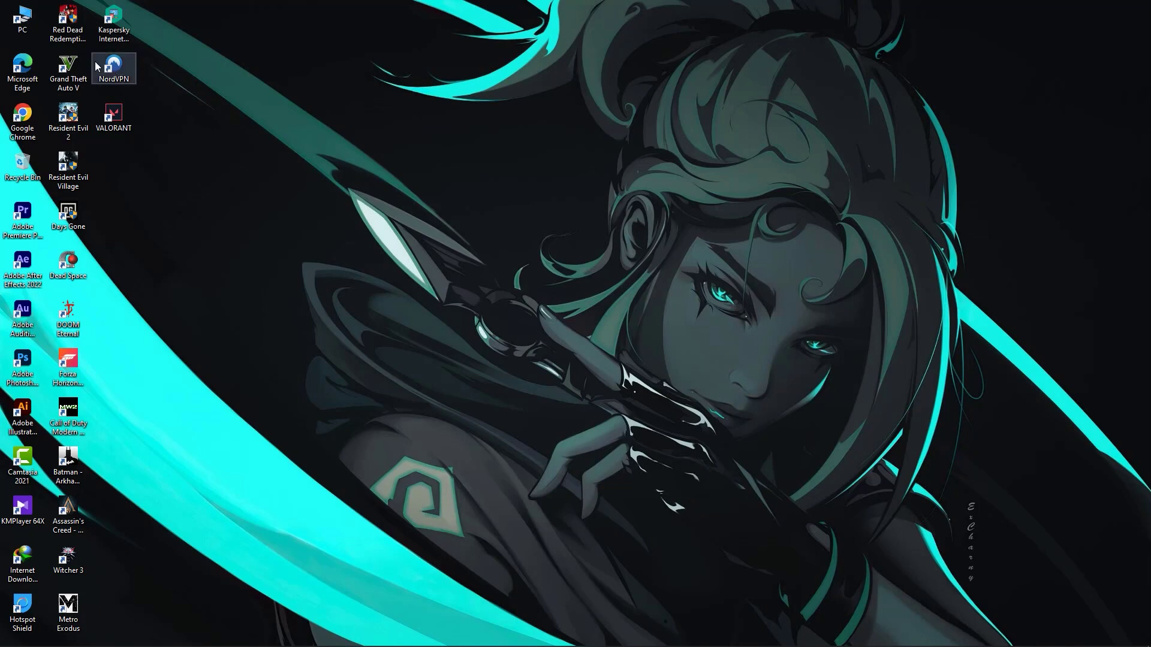
Launch NordVPN and connect to a United States server.
double_click(118, 73)
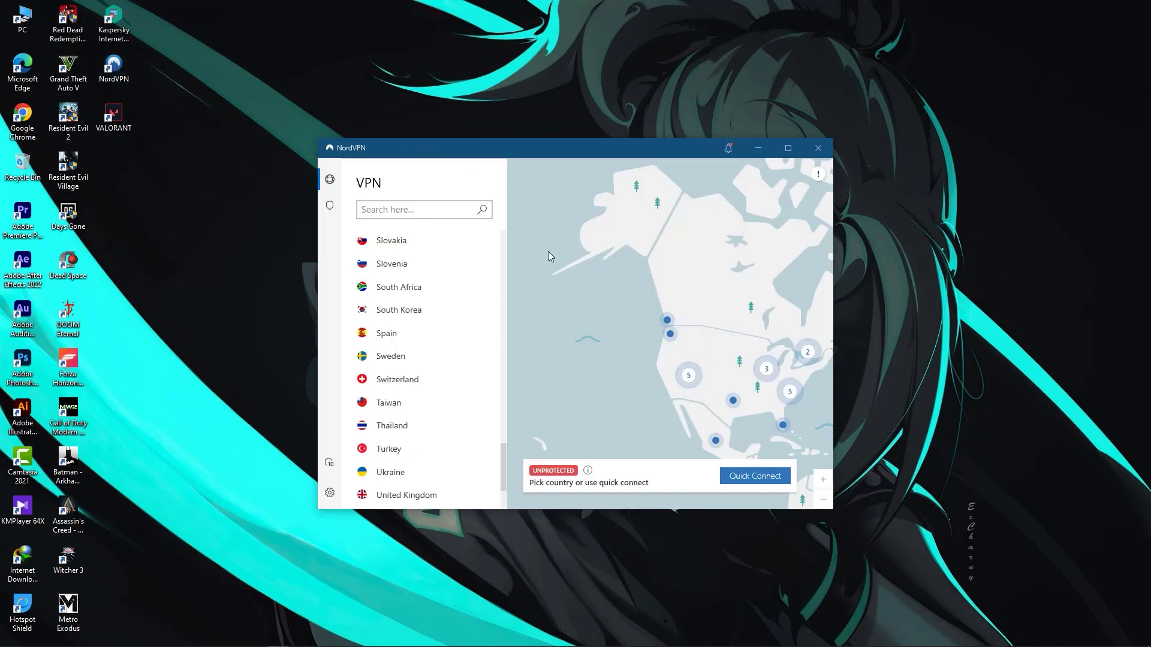
scroll(390, 360, "up", 8)
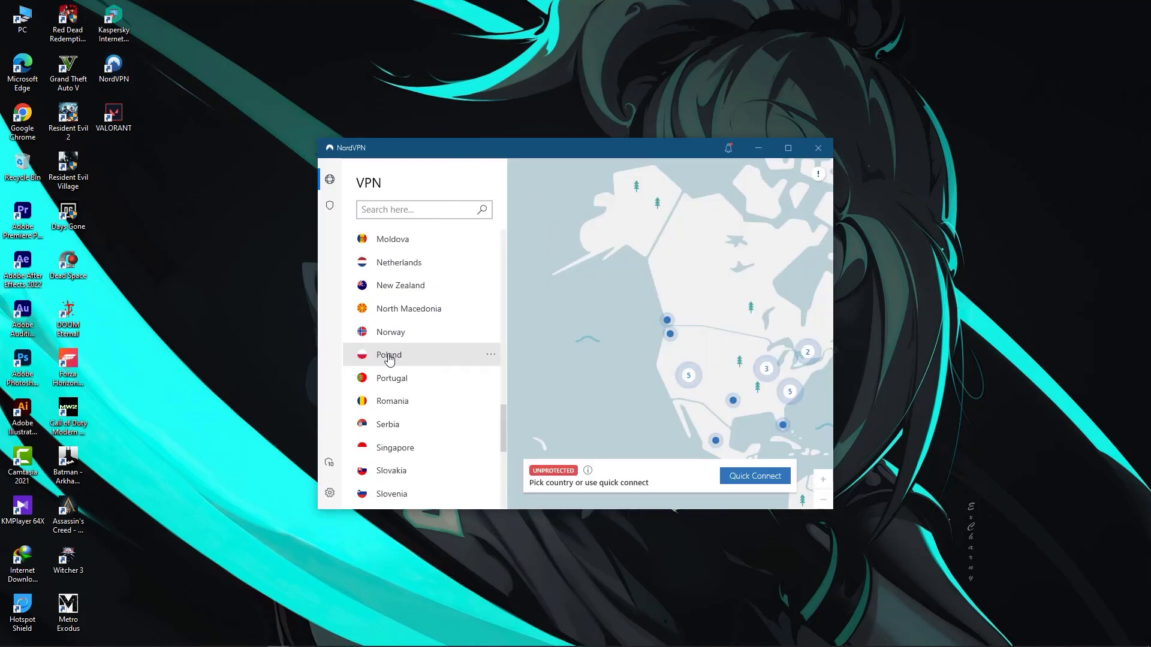
scroll(390, 360, "up", 10)
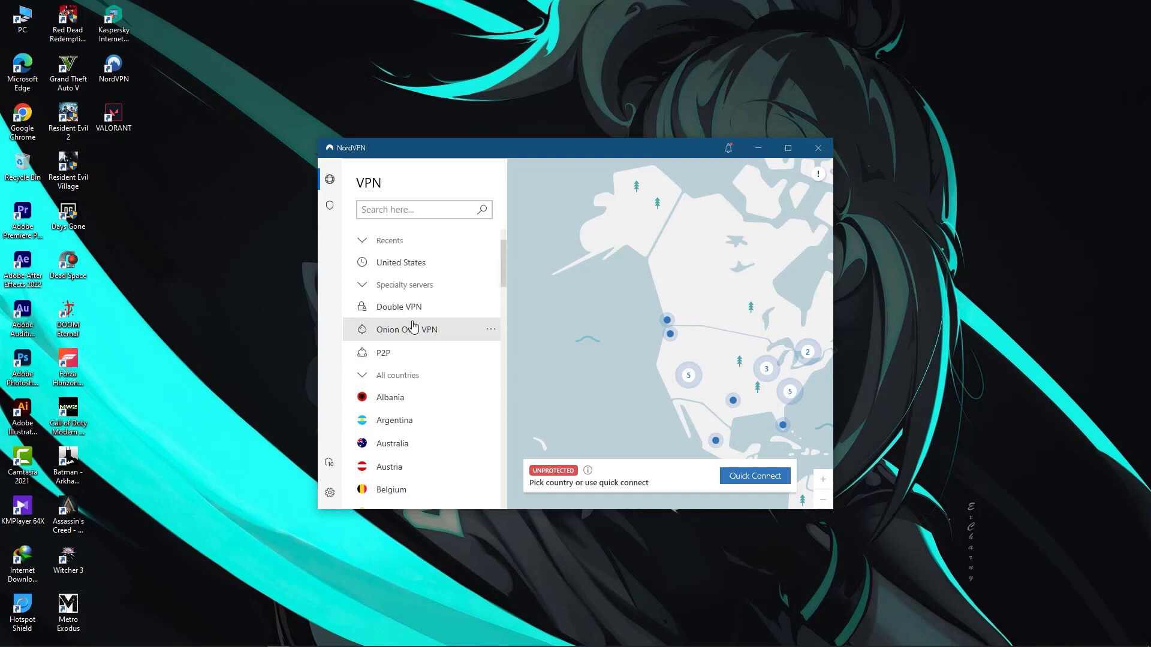
scroll(445, 262, "down", 20)
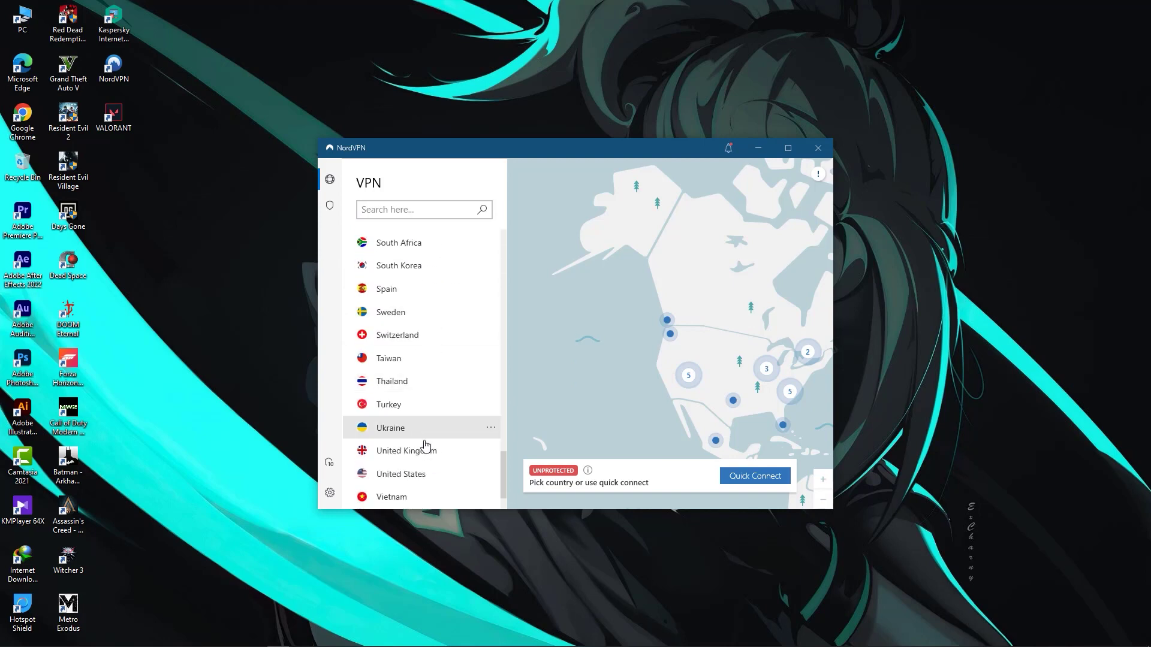
left_click(411, 475)
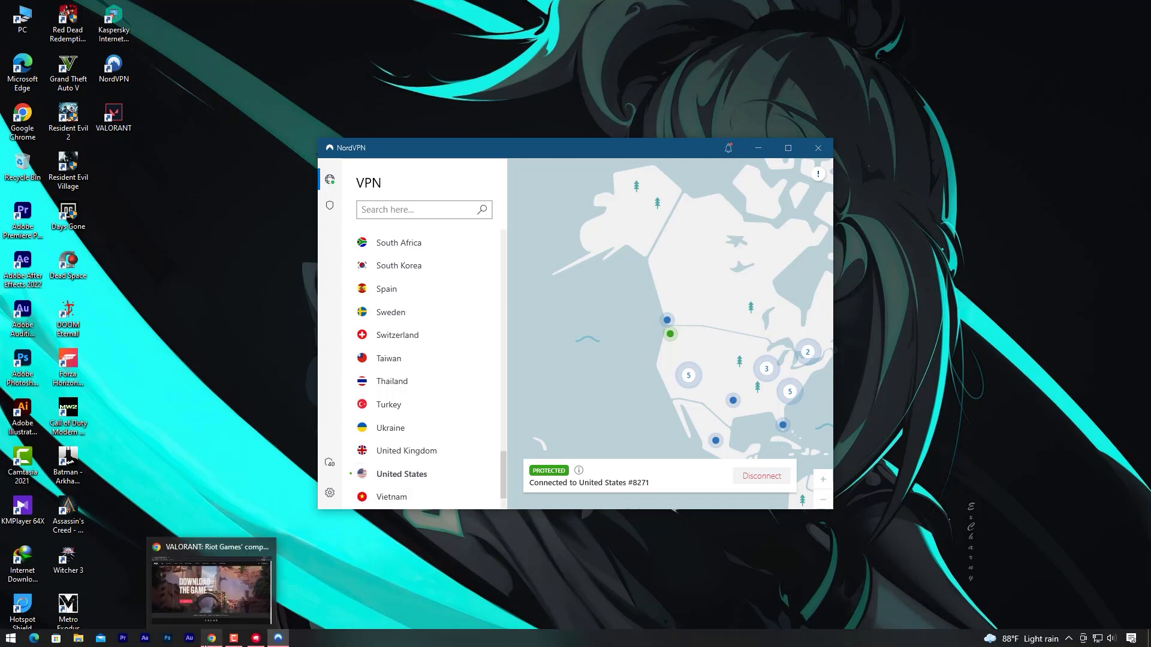
In a new incognito tab, search 'valorant' and open the official playvalorant.com site.
left_click(205, 645)
left_click(159, 10)
type("valo")
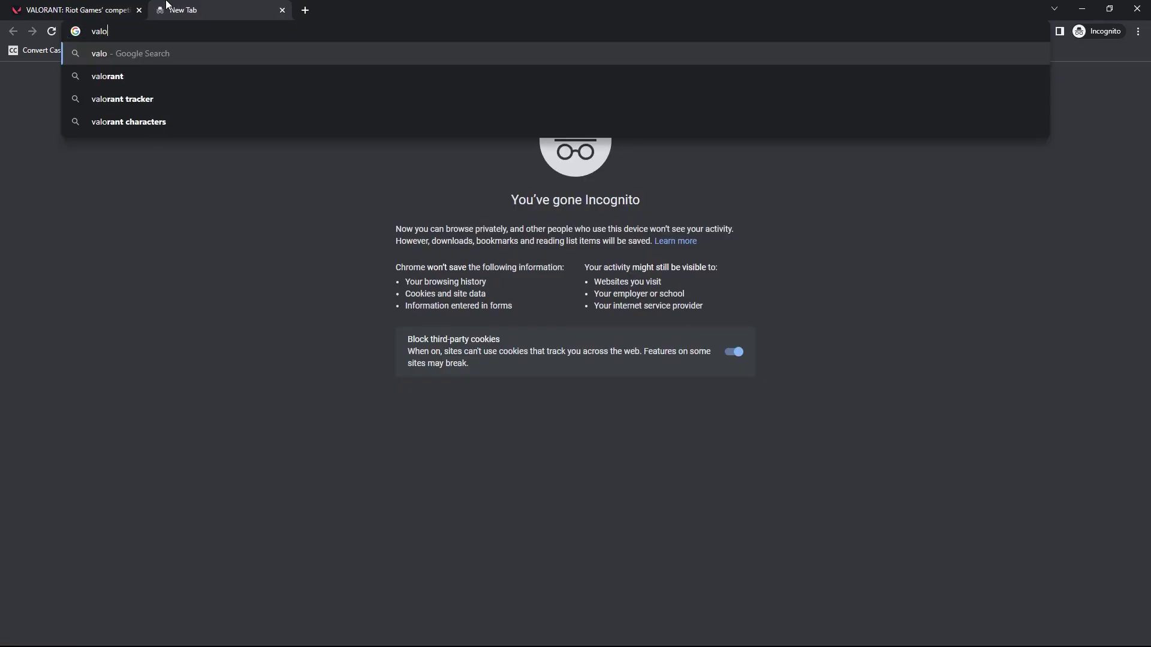
type("rant")
key("Return")
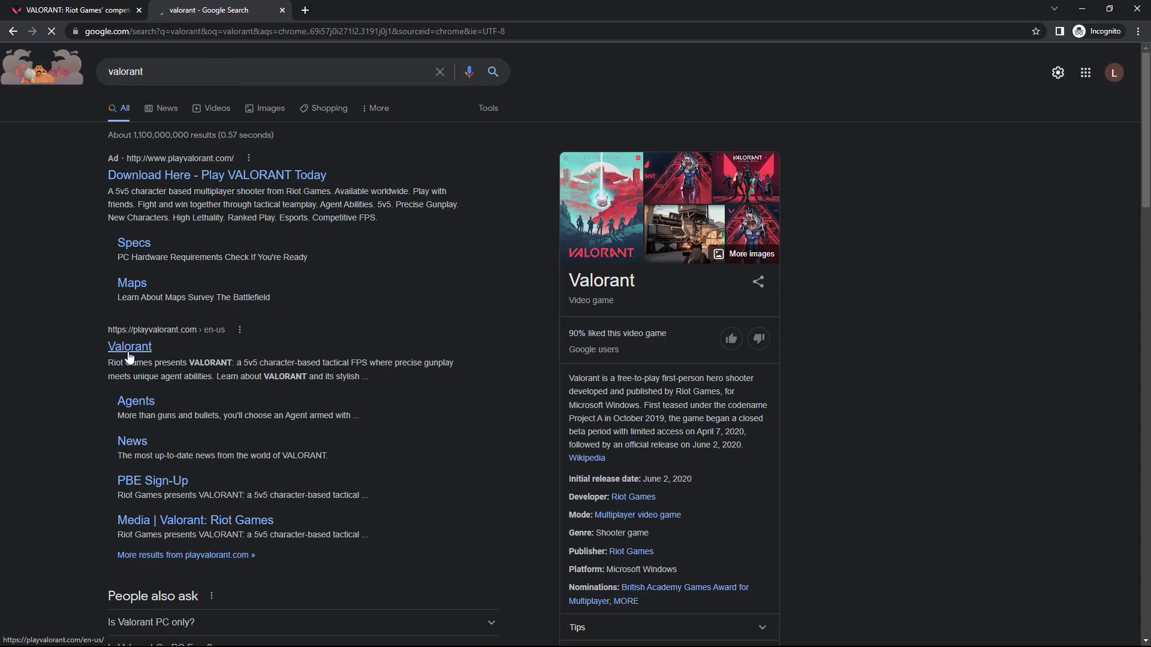
left_click(130, 347)
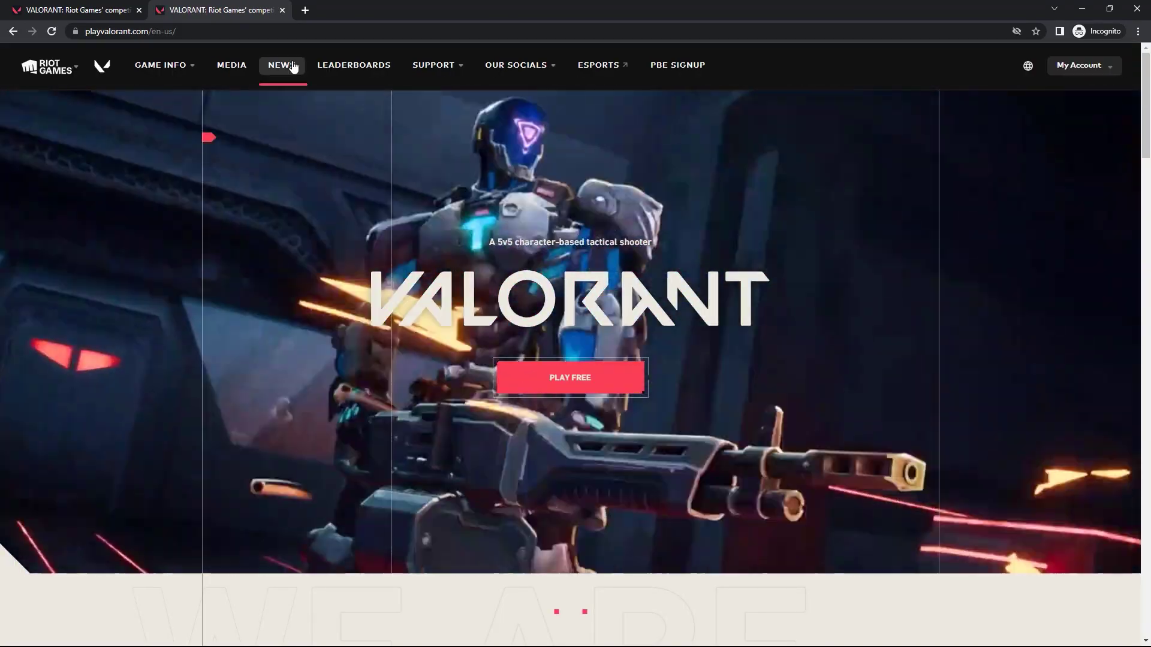
Load nordvpn.com in another new incognito tab.
left_click(305, 10)
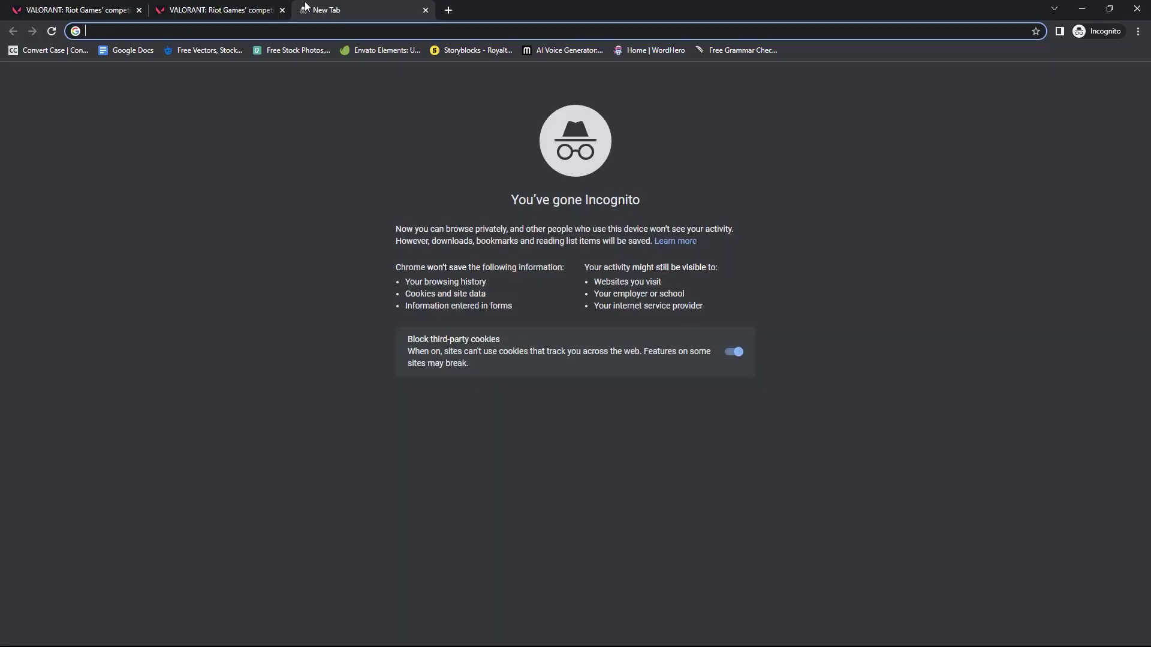
type("nord")
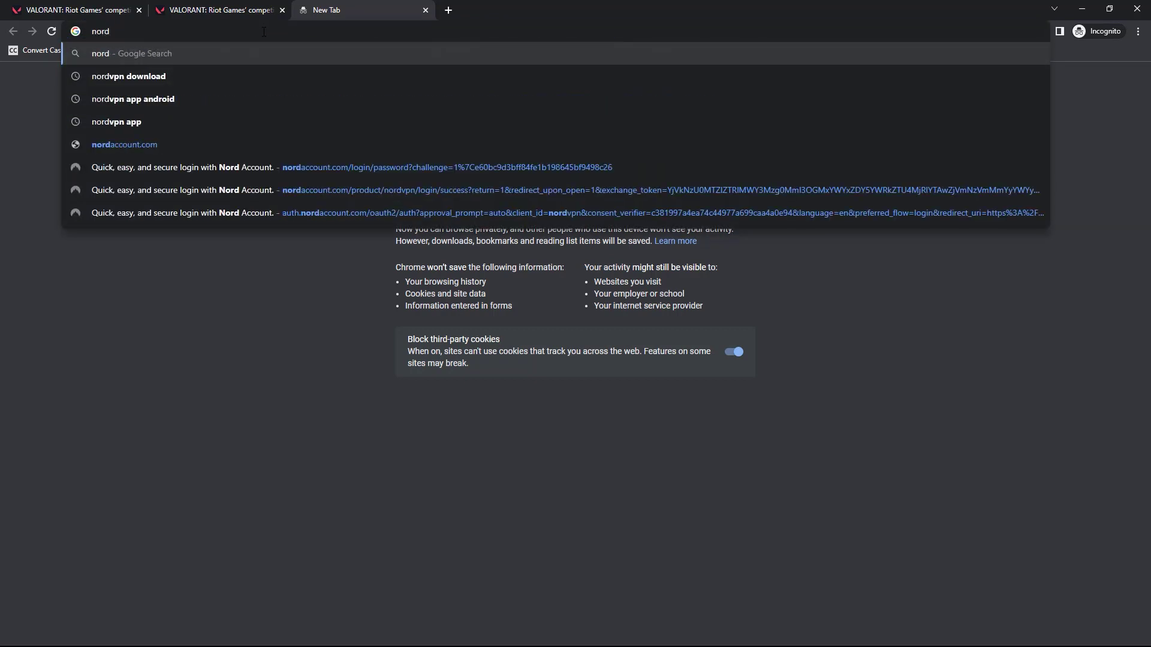
type("vpn.com")
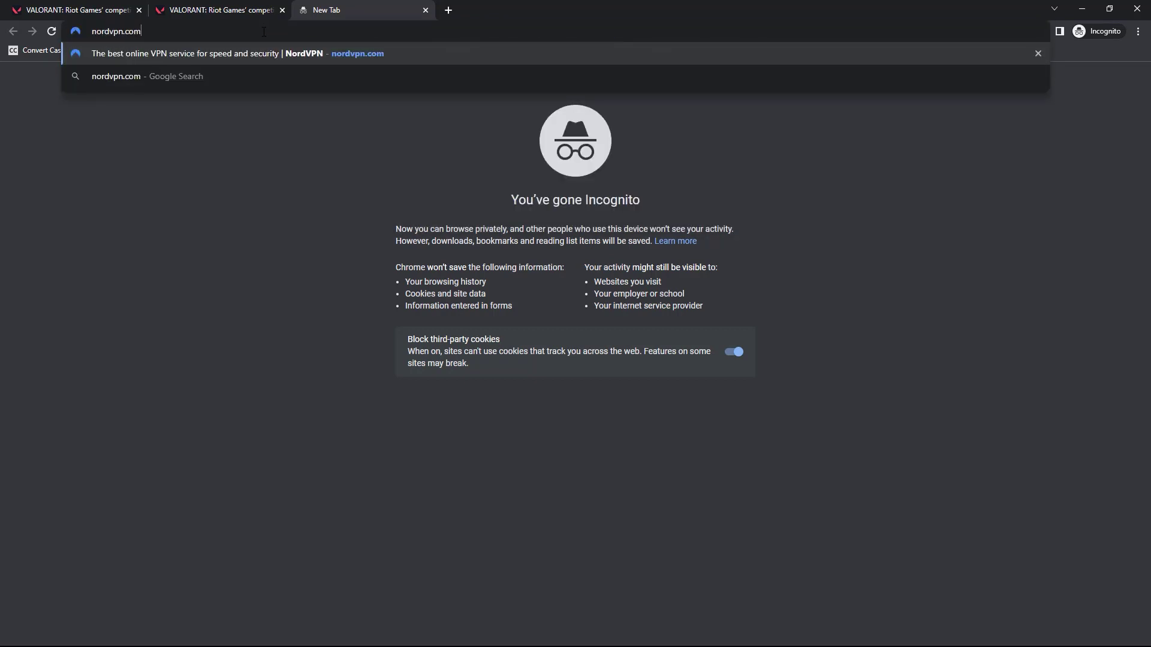
key("Return")
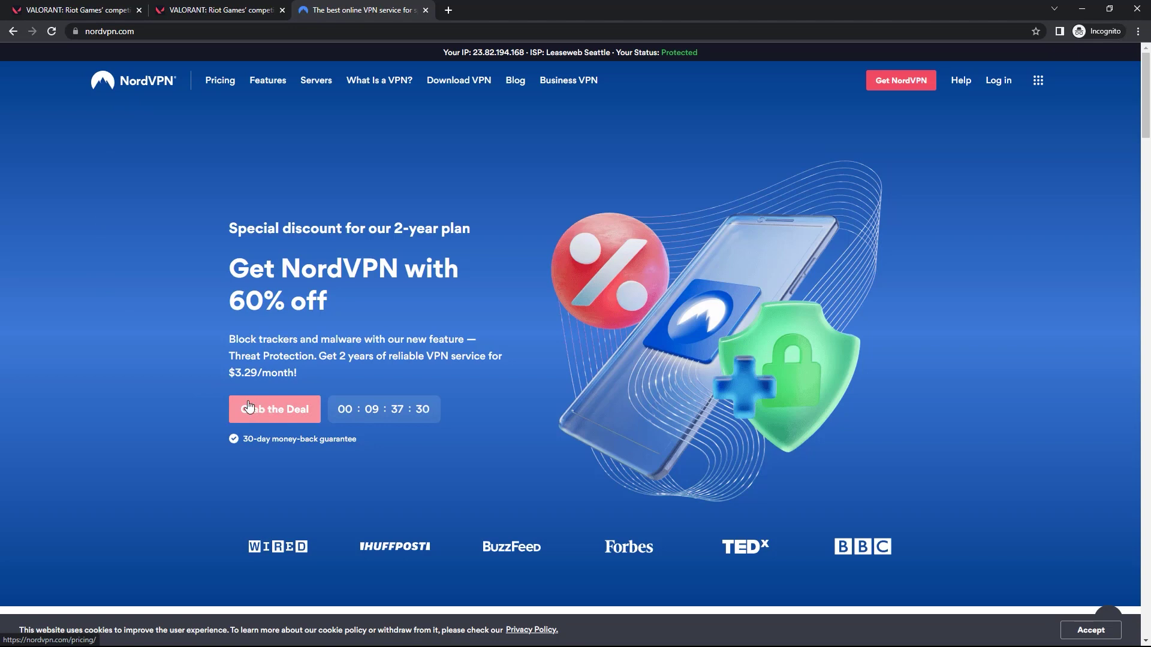
Open NordVPN's pricing plans with Get NordVPN and pick the 2-Year Plan.
left_click(898, 85)
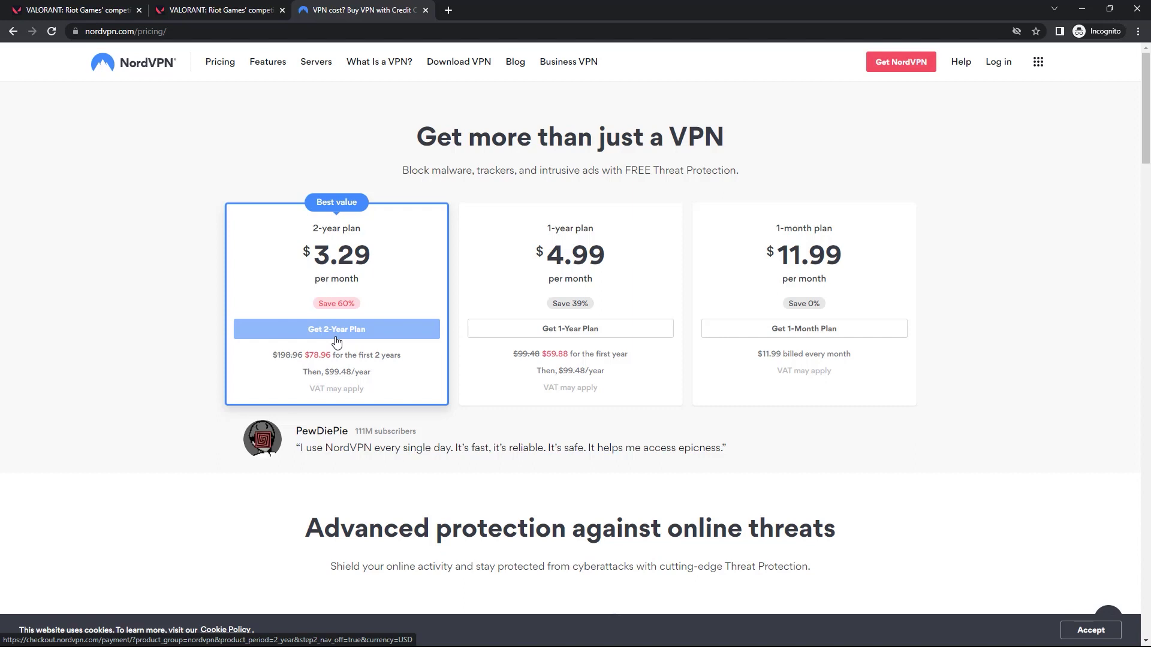
left_click(338, 343)
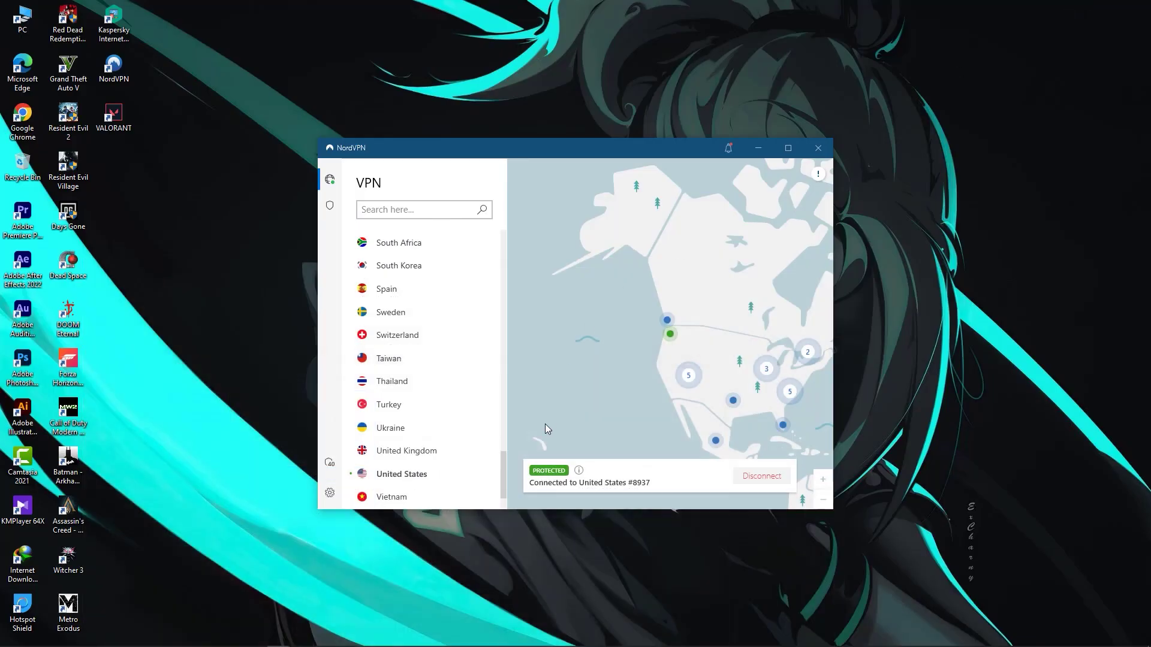
Bring the VALORANT window forward from the taskbar to its Select Display Name screen.
left_click(234, 637)
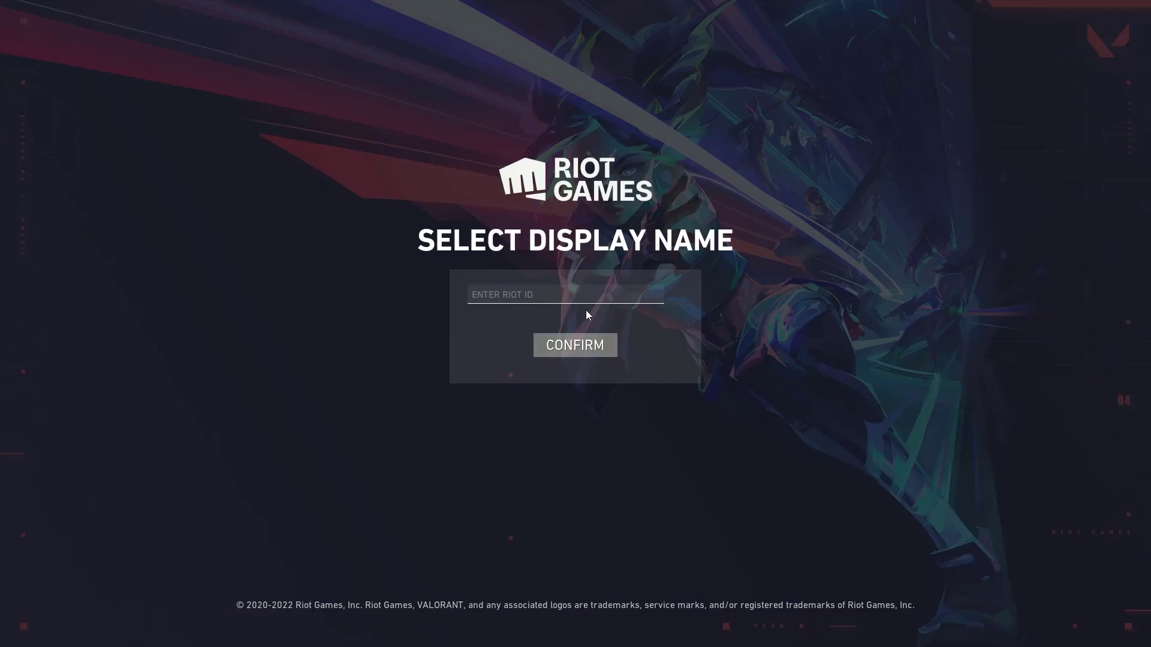
Enter a chosen Riot ID display name in the Enter Riot ID field.
left_click(575, 297)
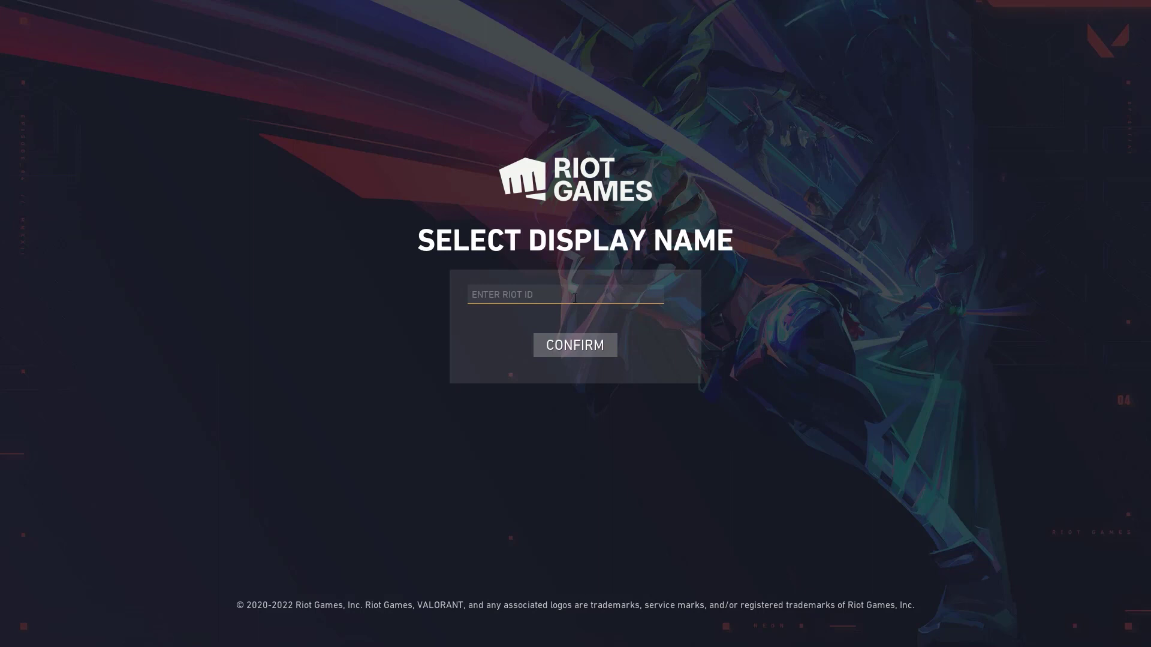
type("bunnyqueen1")
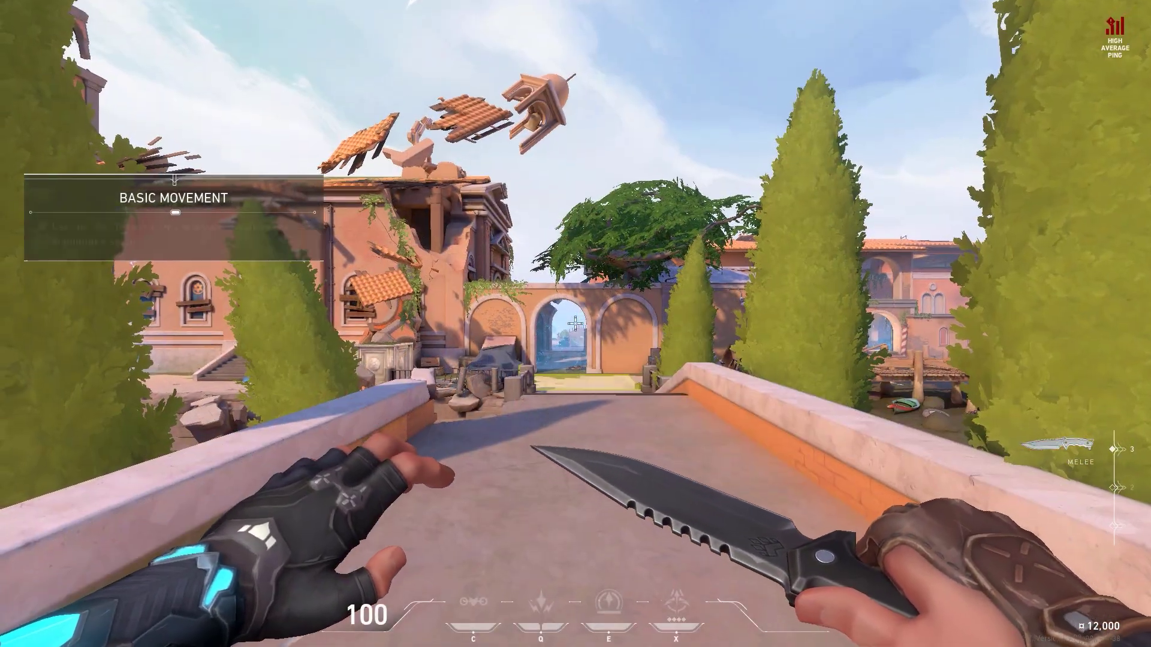
Walk forward across the bridge into the highlighted square by the arches.
key("w")
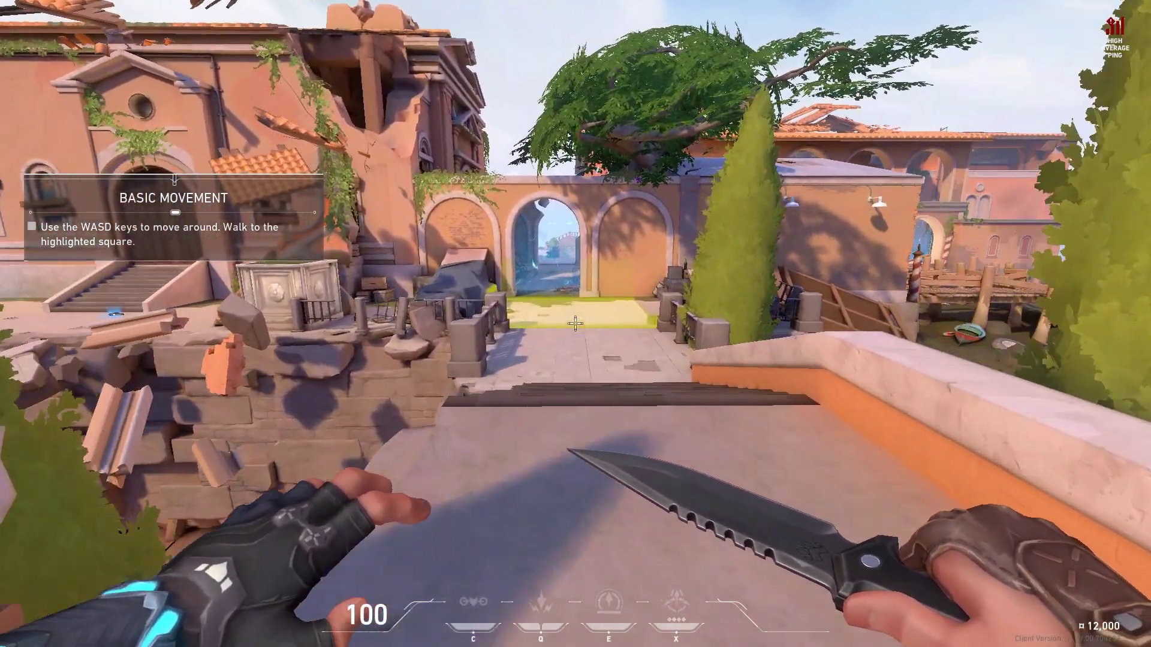
key("w")
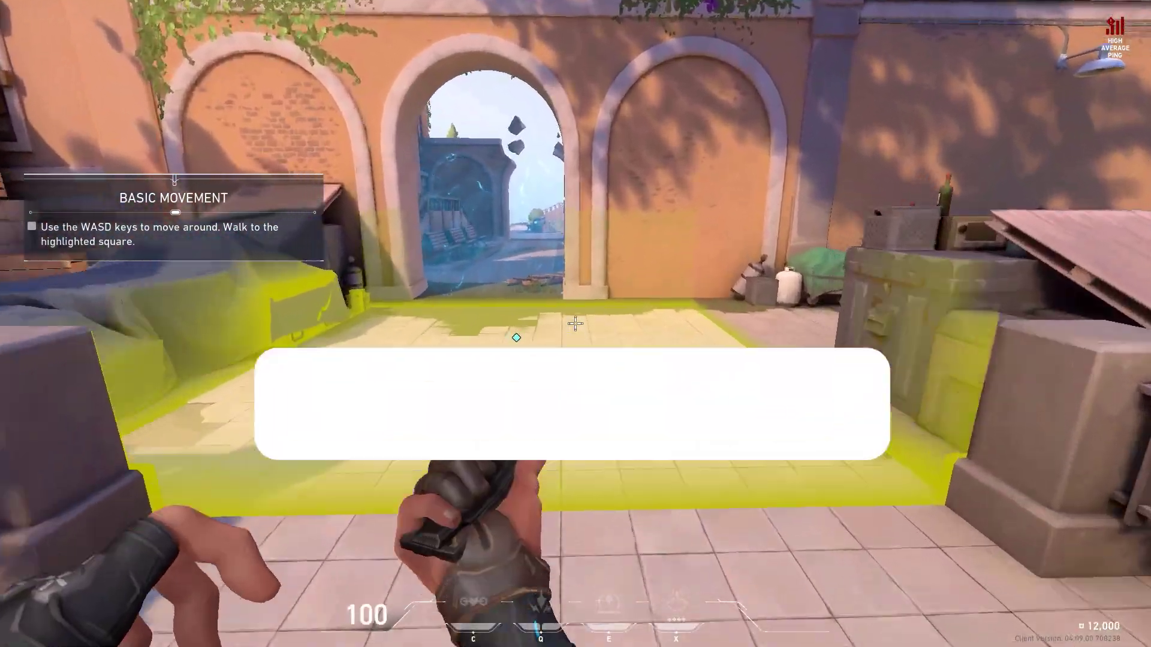
key("w")
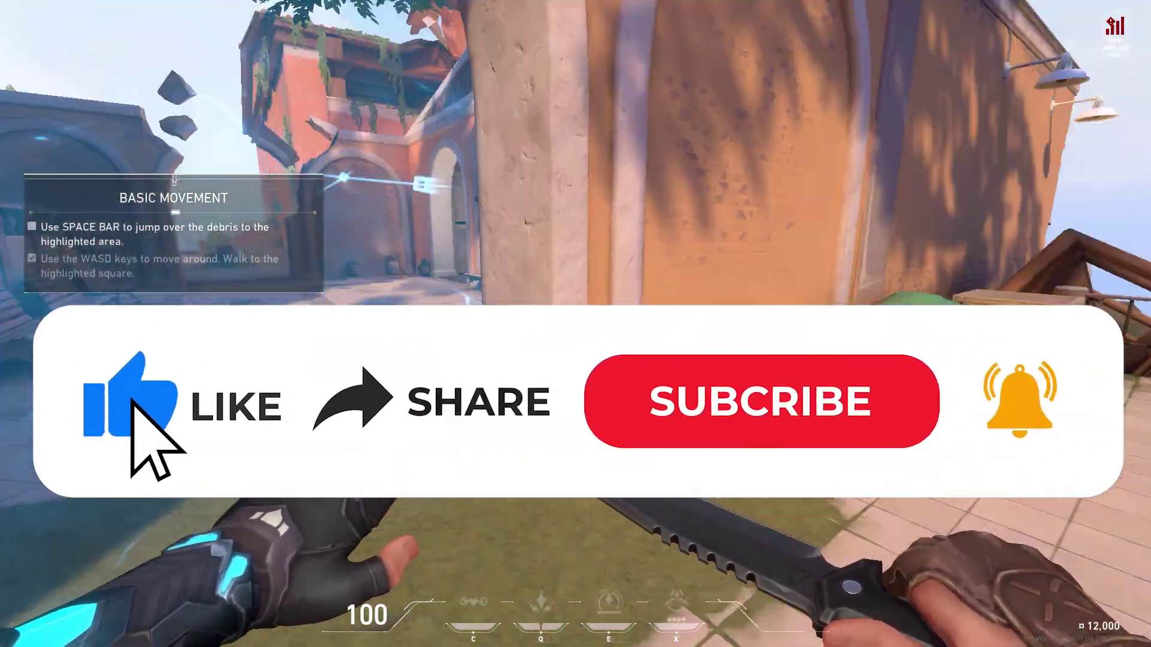
Move onto the ledge by the stairs and trees, facing down toward the debris.
key("w")
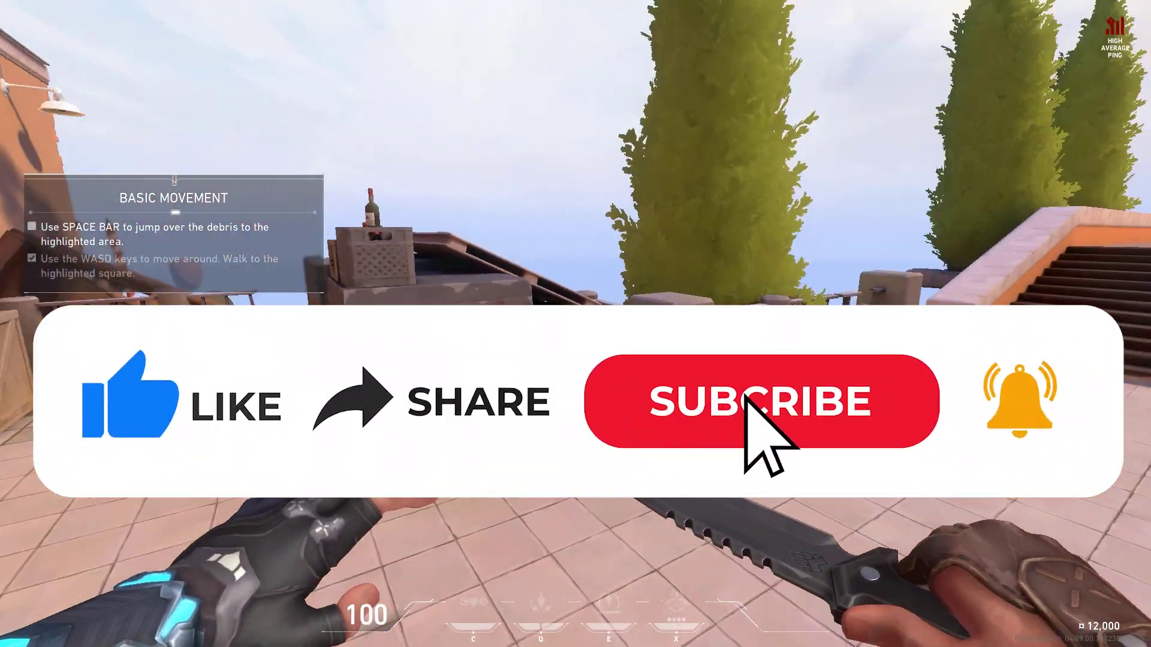
key("w")
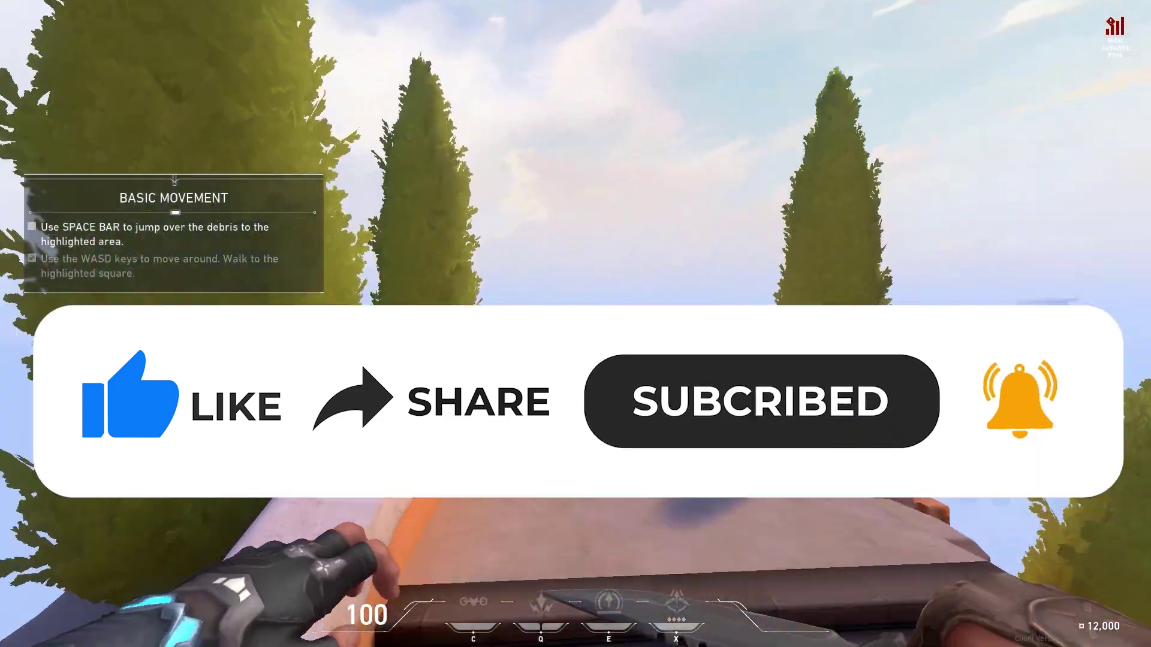
key("w")
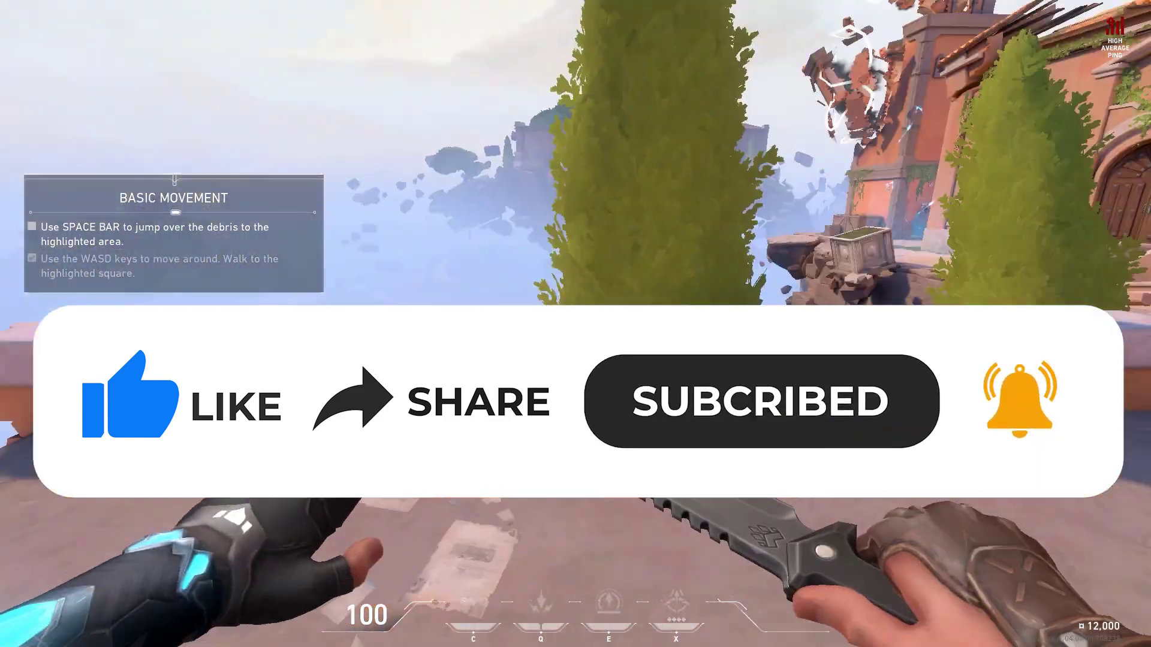